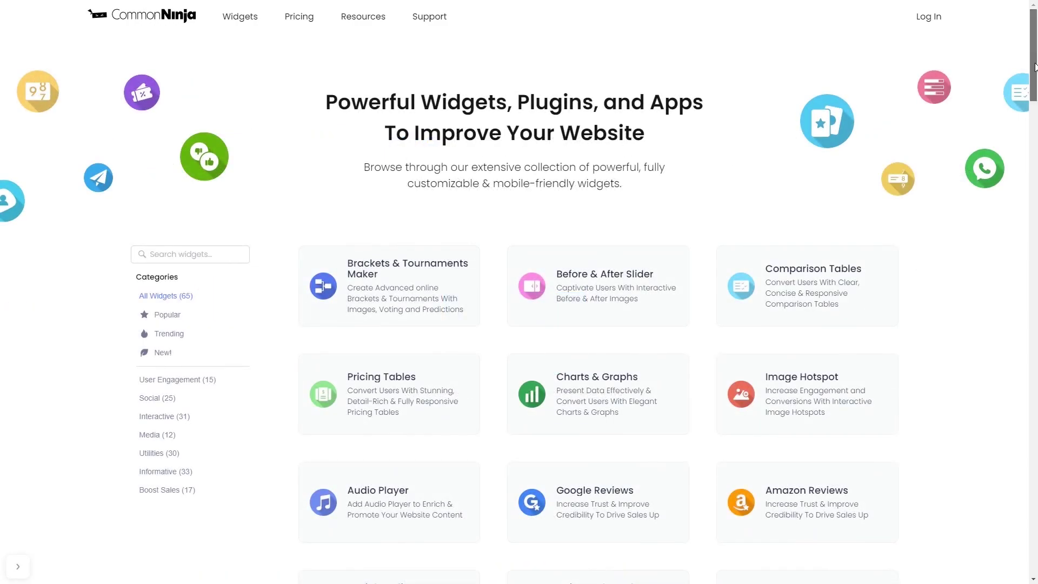
left_click_drag(1036, 67, 1036, 208)
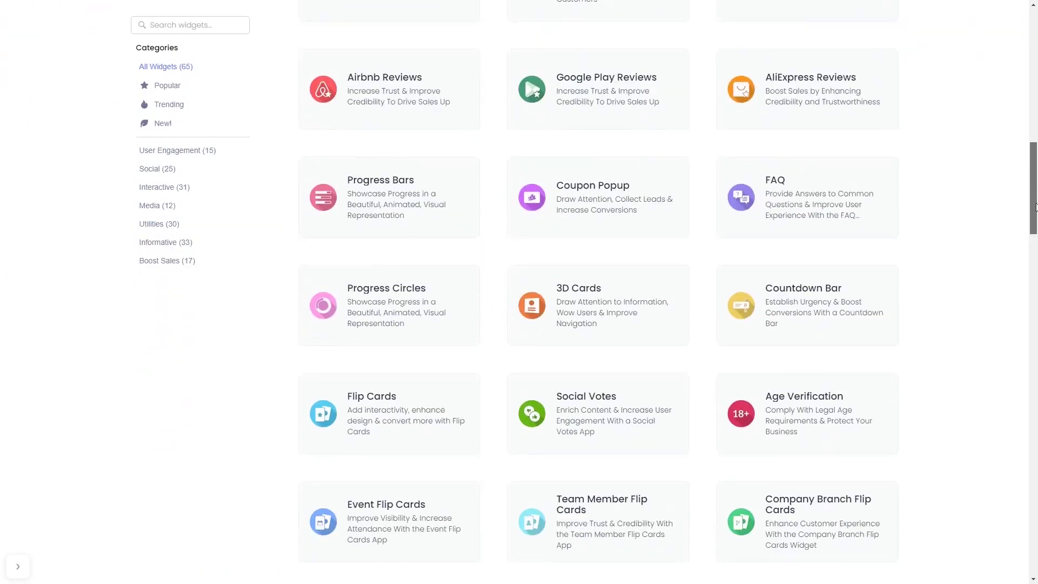
Find Image Slider in the widget catalogue and create a new slider.
left_click_drag(1035, 208, 1035, 341)
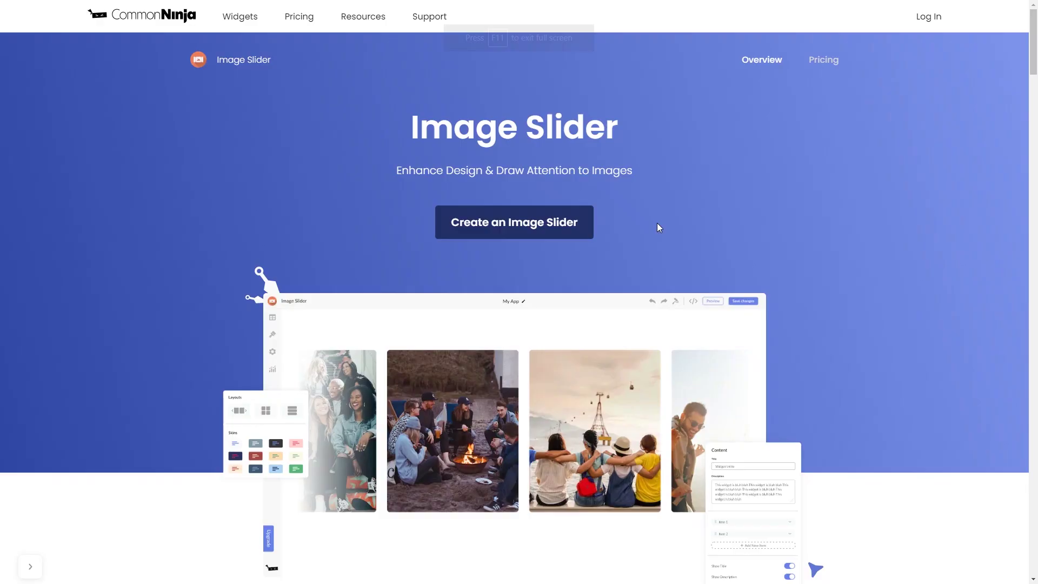
left_click(556, 234)
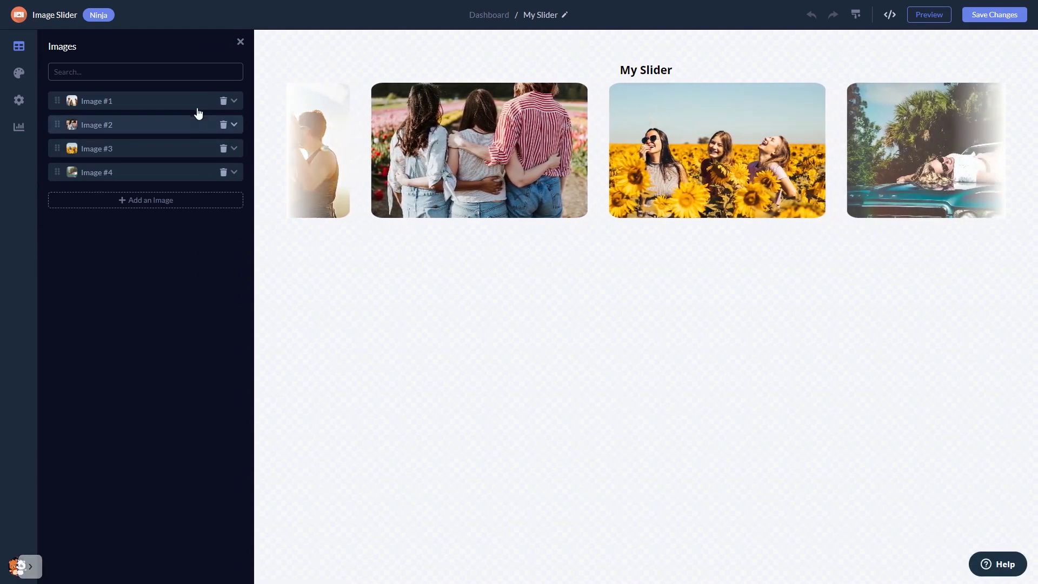
Inspect Image #1, then the Styles options, ending on the title and visibility settings.
left_click(196, 104)
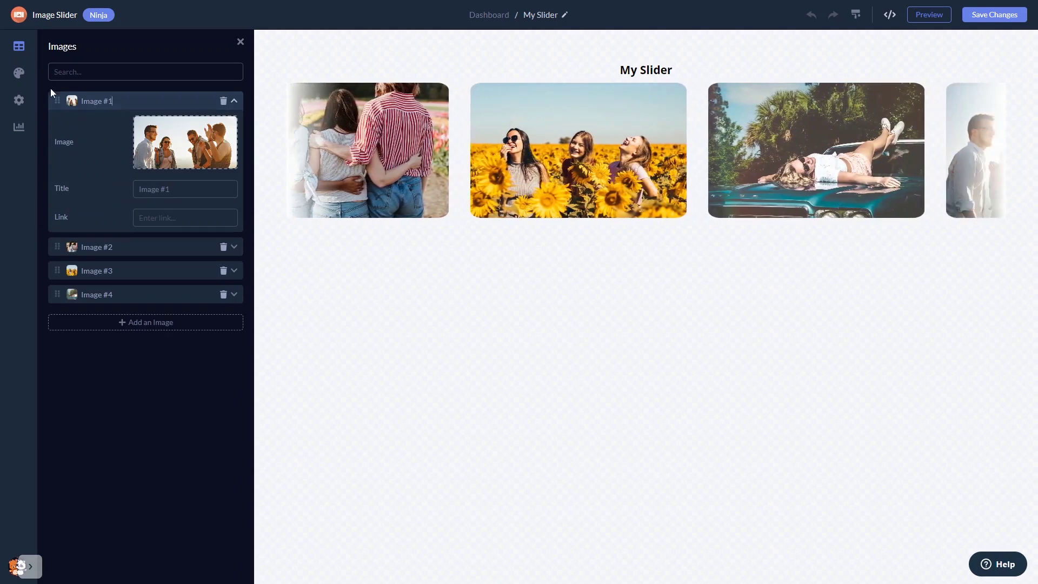
left_click(19, 74)
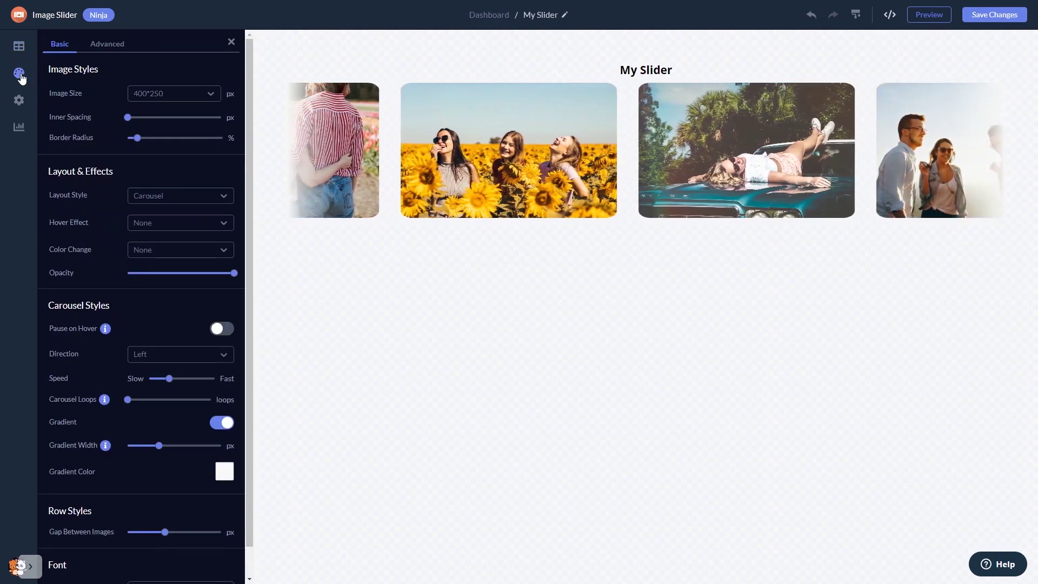
left_click(19, 101)
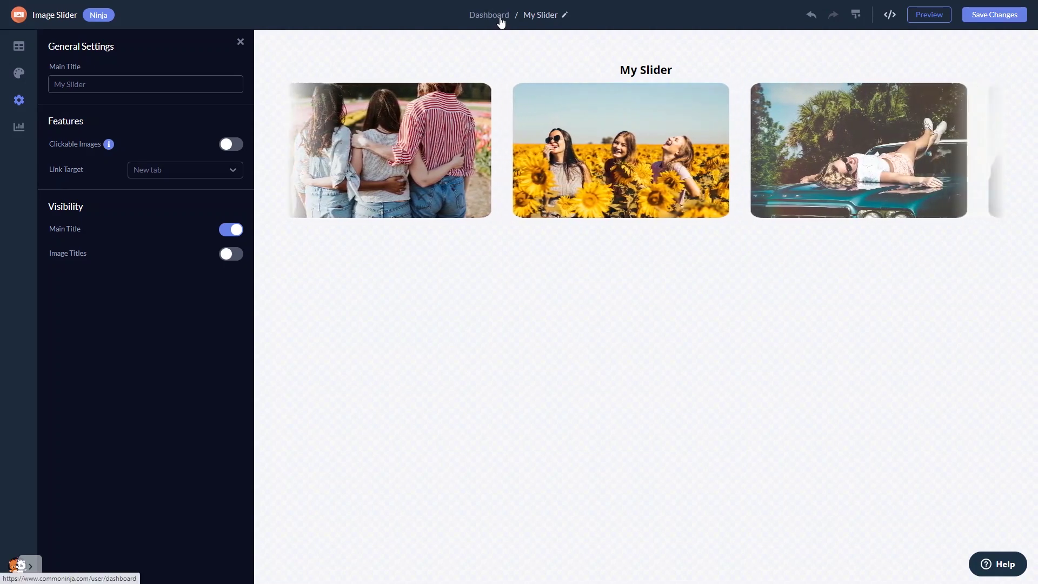
From the Dashboard, copy the slider's installation code via 'Add to site'.
left_click(500, 22)
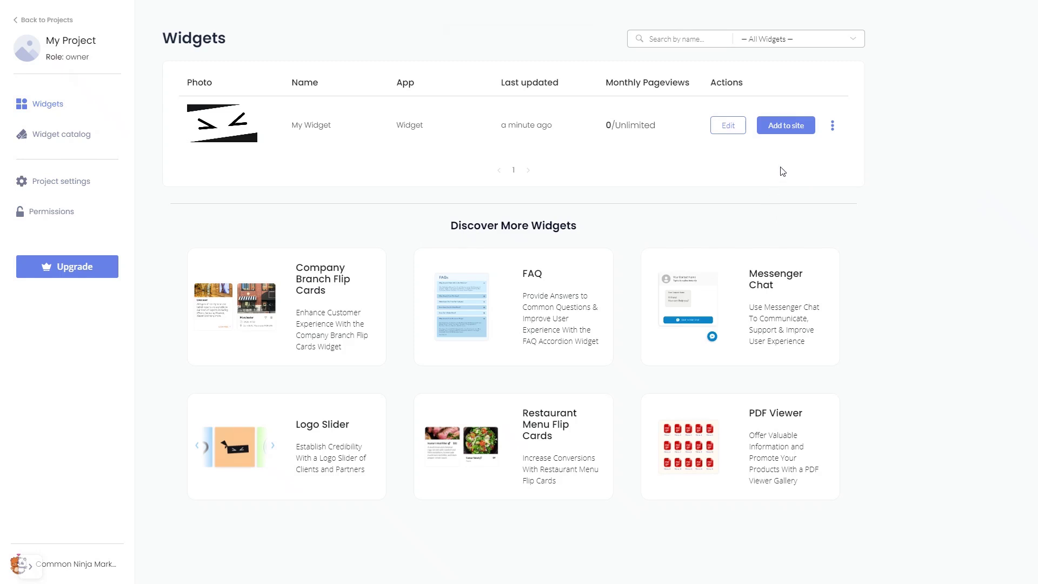
left_click(790, 129)
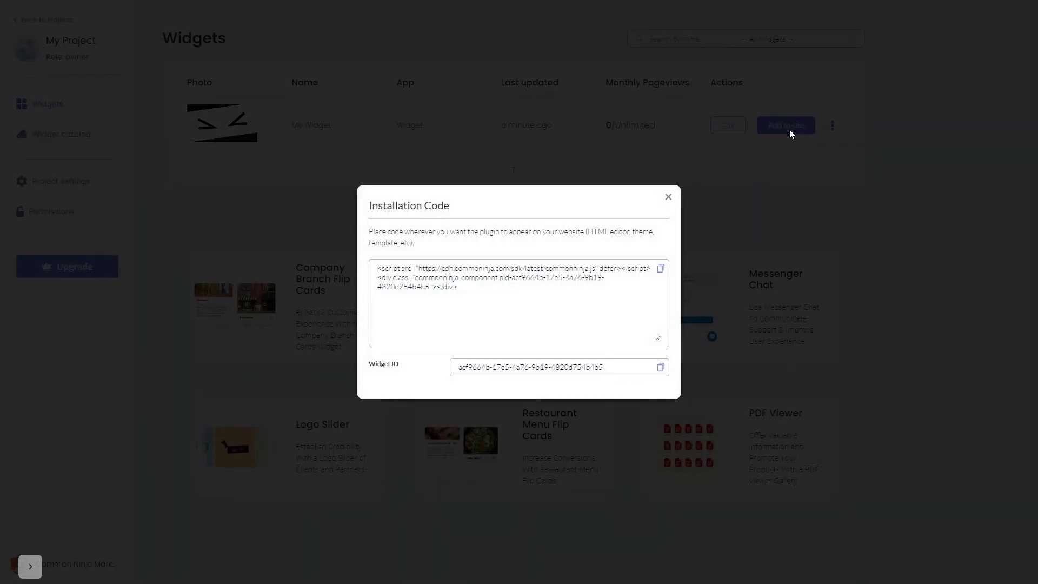
left_click(662, 270)
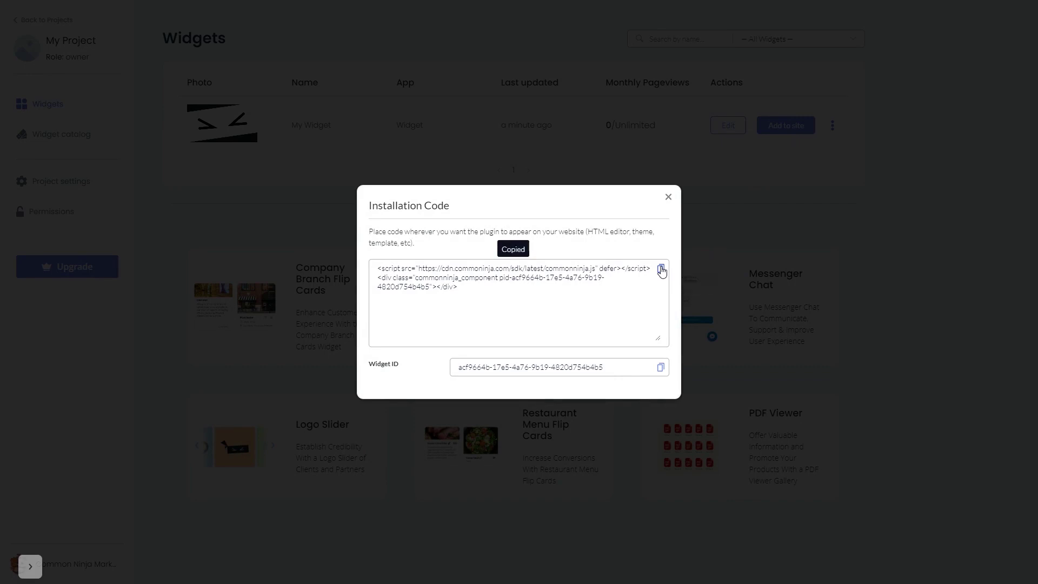
left_click(669, 197)
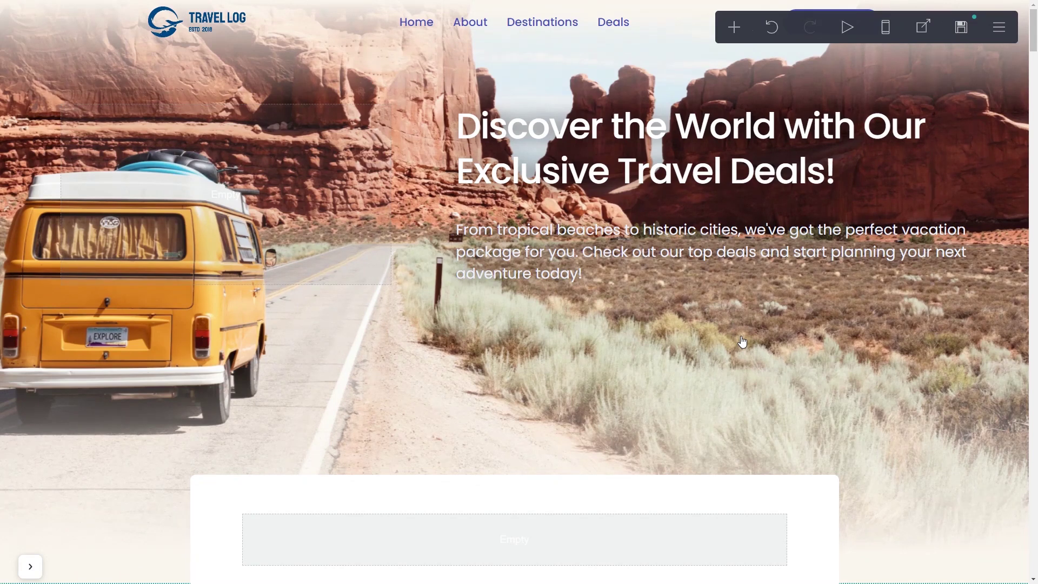
Select the empty container block below the hero to show its Container settings.
left_click(513, 547)
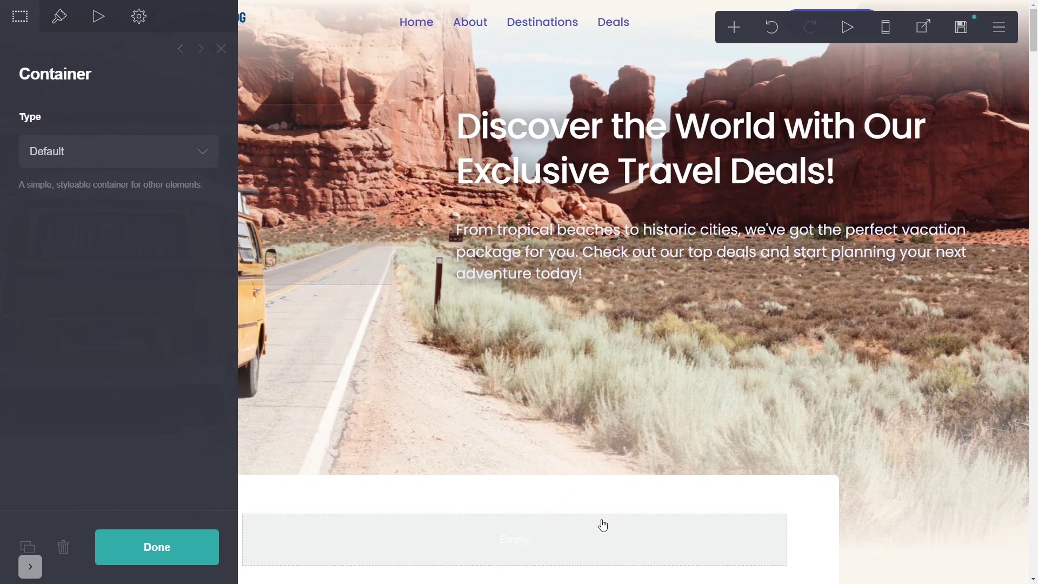
Insert an Embed element into the empty container.
left_click(733, 29)
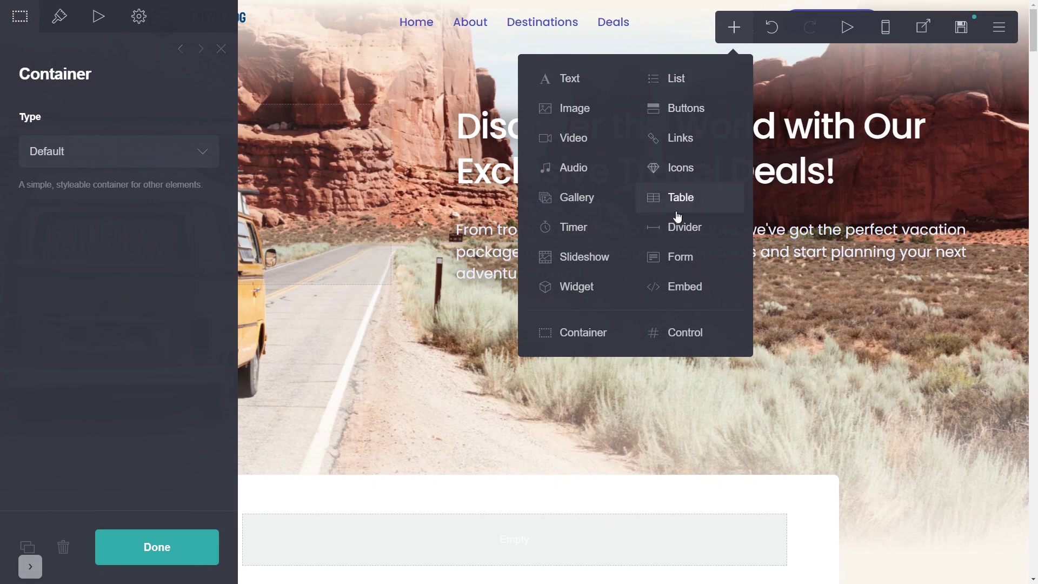
left_click(673, 286)
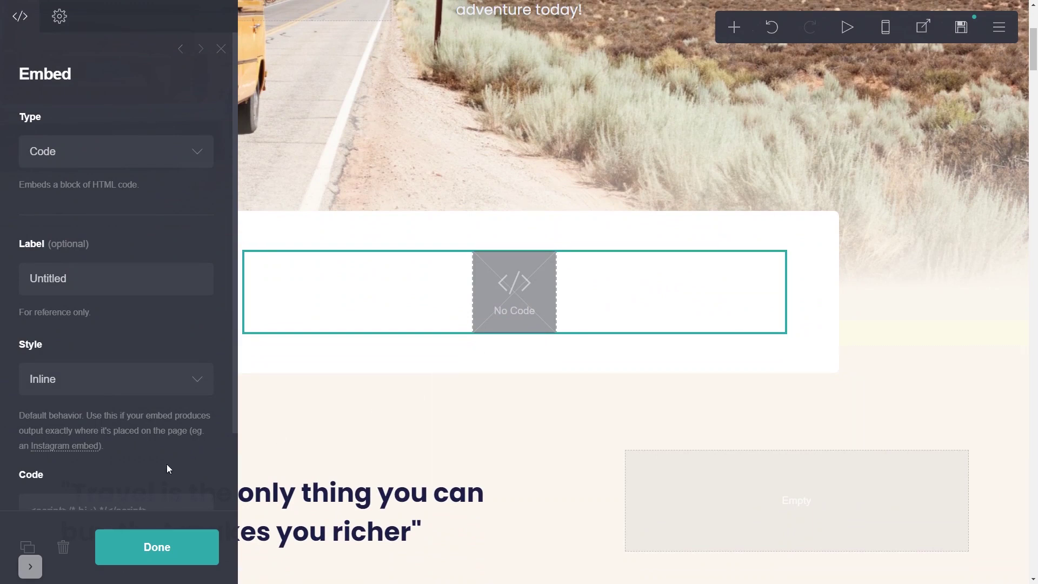
scroll(166, 464, "down", 2)
Paste the Common Ninja script into the embed's Code field and close its settings.
left_click(131, 426)
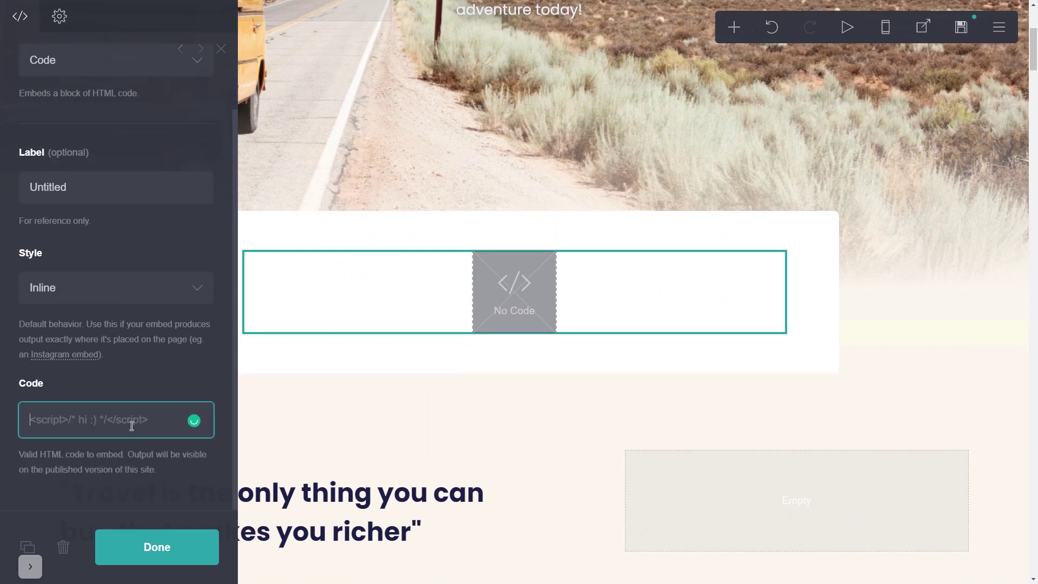
key("ctrl+v")
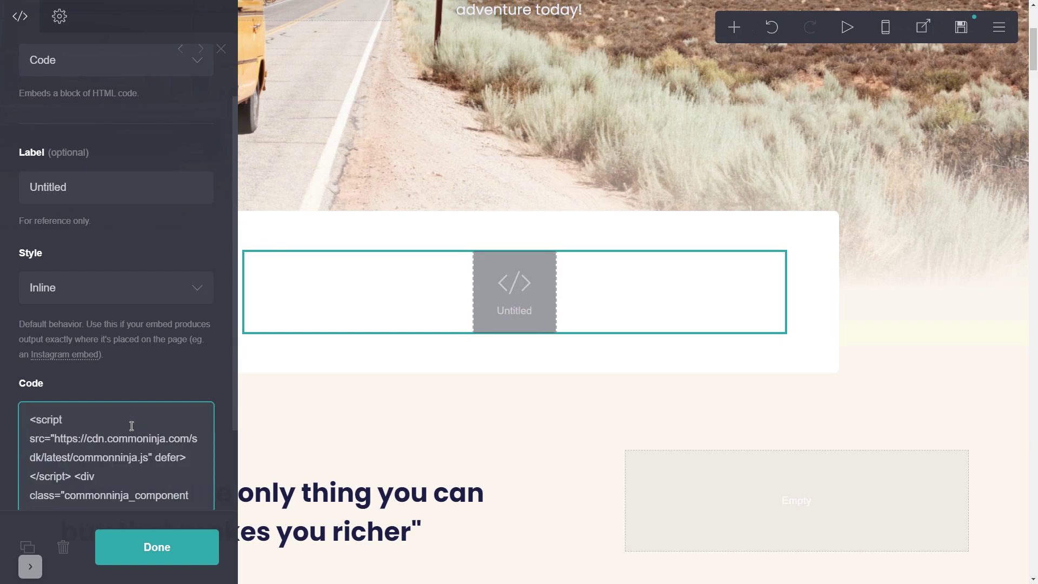
left_click(136, 548)
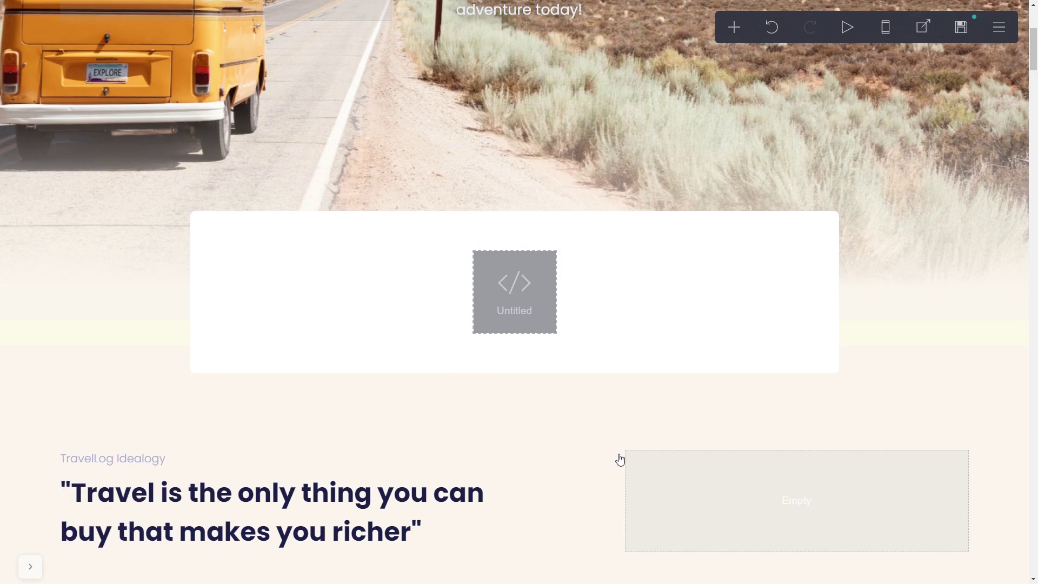